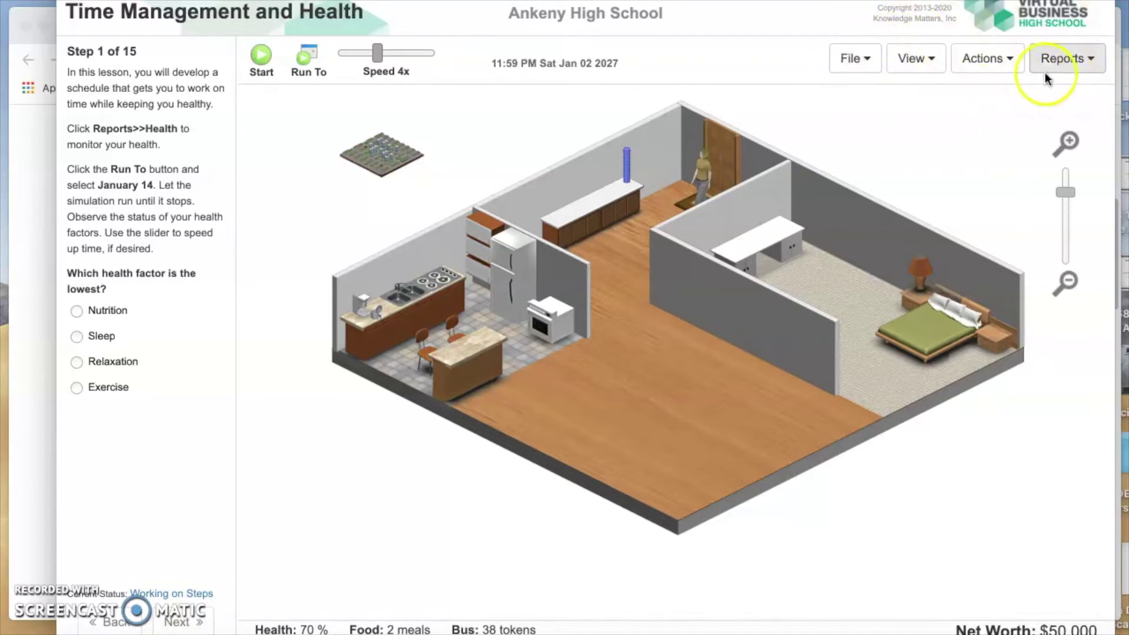
- Open the Reports menu to see the simulation's available reports
left_click(1067, 59)
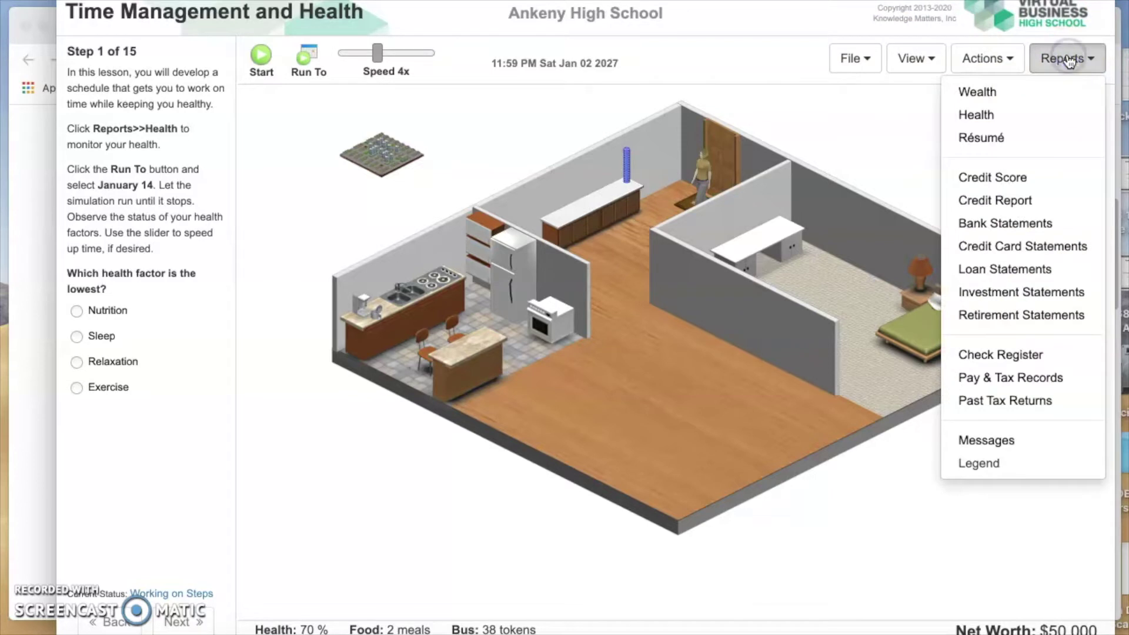
- Open the Health report and drag it to the lower-right corner of the screen
left_click(1033, 122)
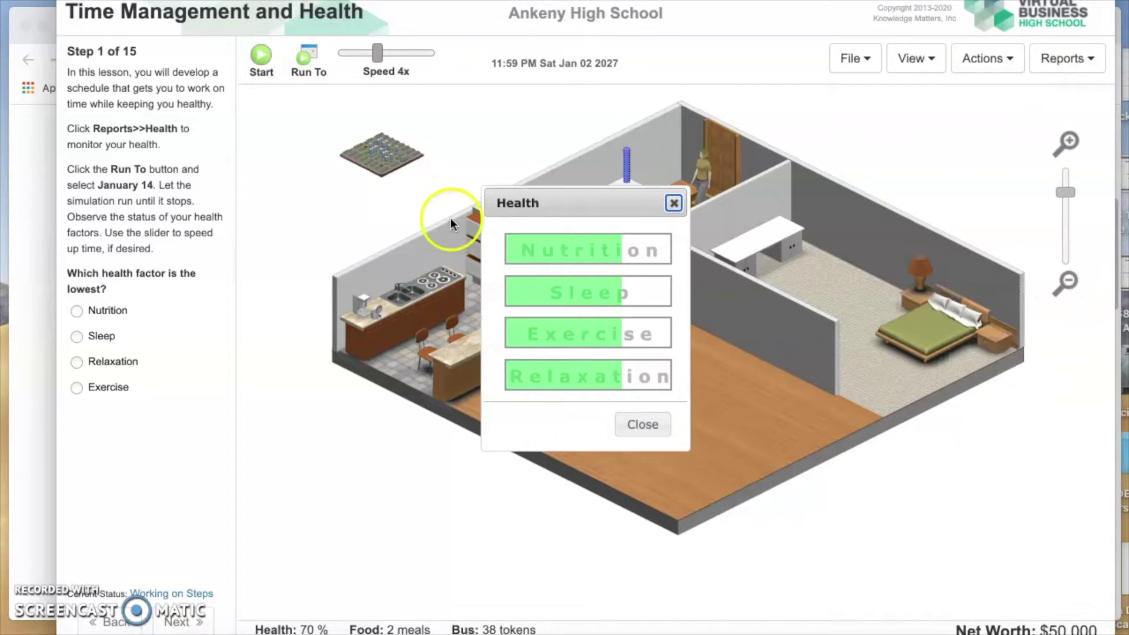
left_click(581, 202)
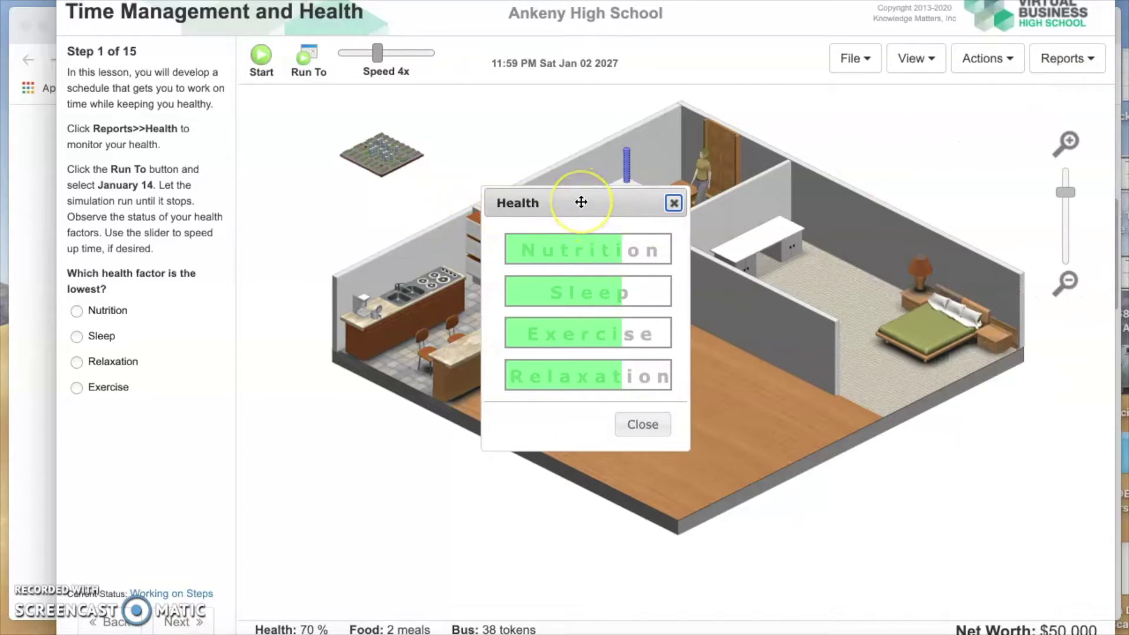
left_click(581, 203)
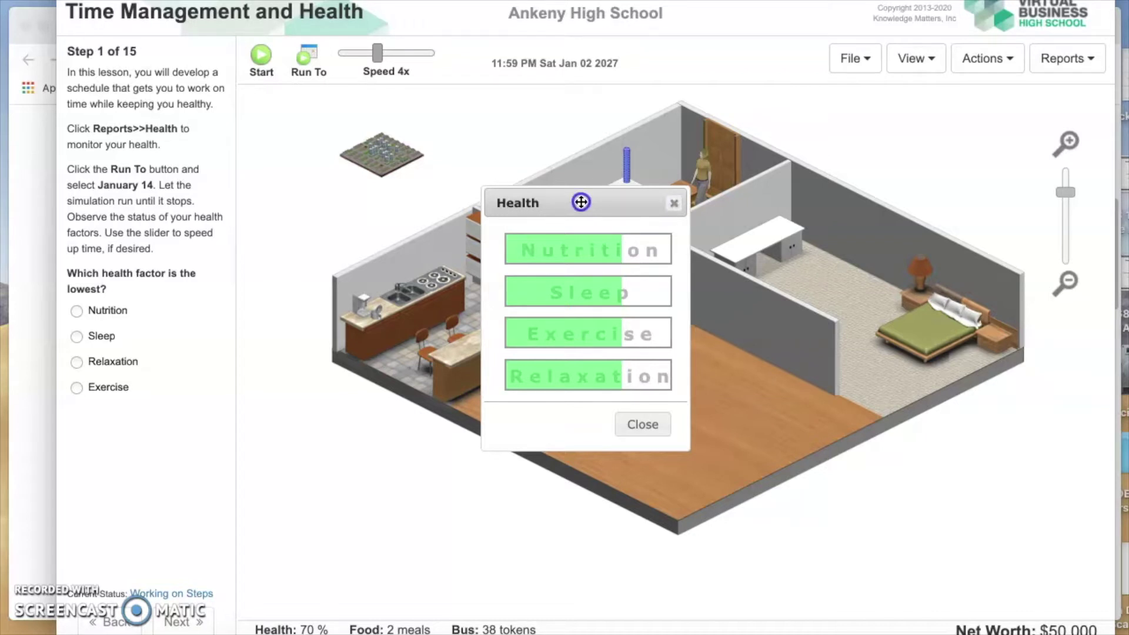
mouse_move(581, 202)
left_mouse_down()
mouse_move(911, 272)
mouse_move(1001, 330)
mouse_move(1006, 360)
left_mouse_up()
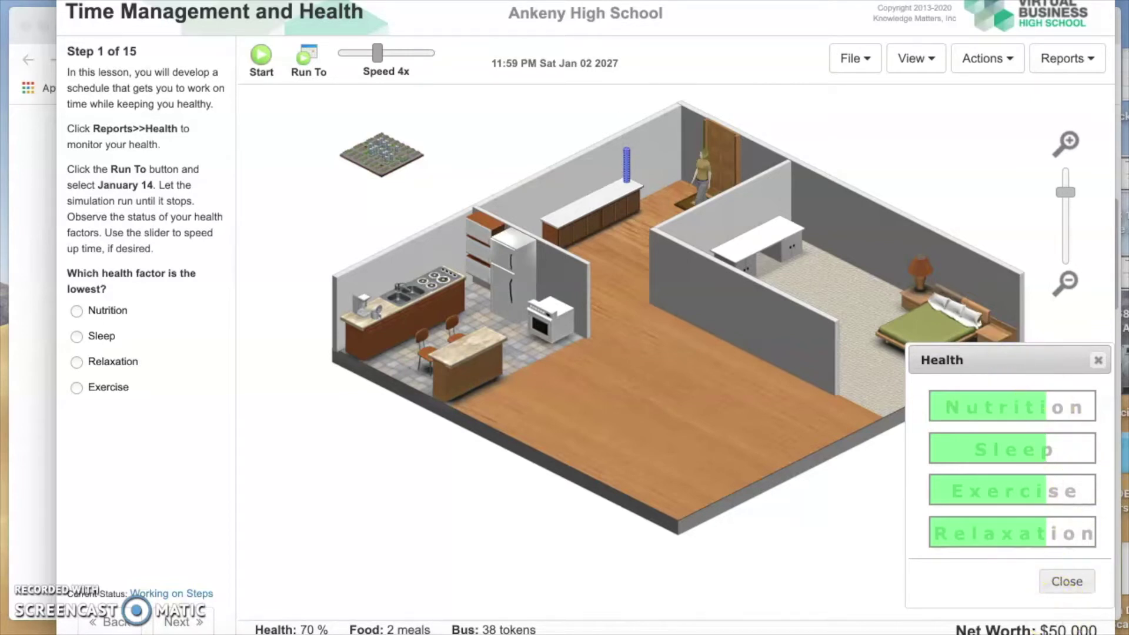
left_click(1072, 628)
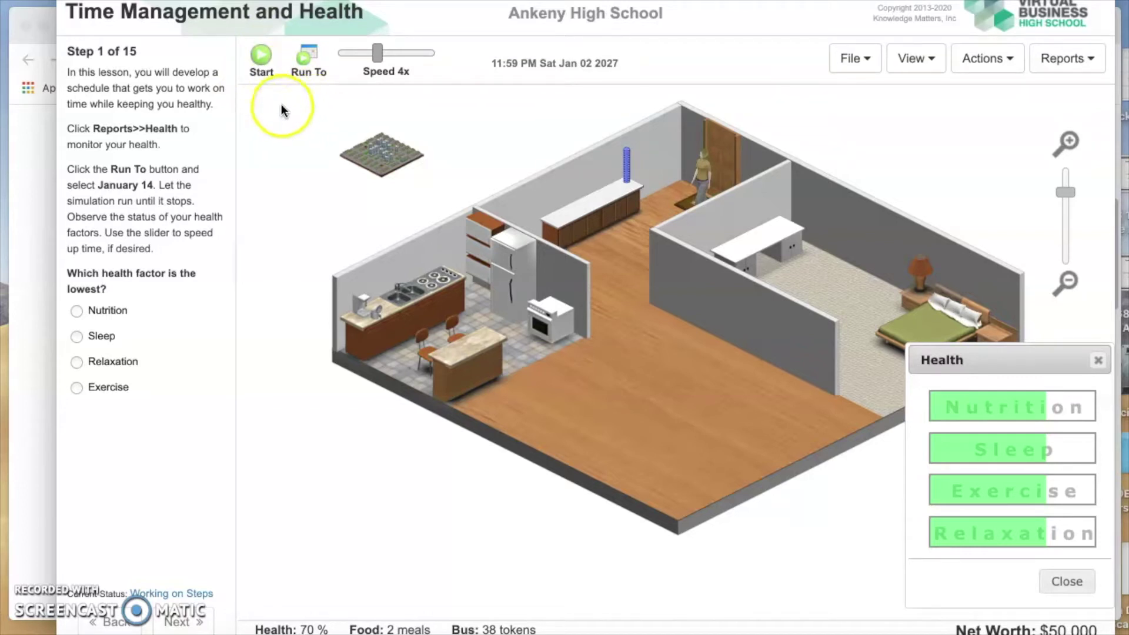
- Run the simulation to January 14, then dismiss the reopened Run To calendar
left_click(304, 59)
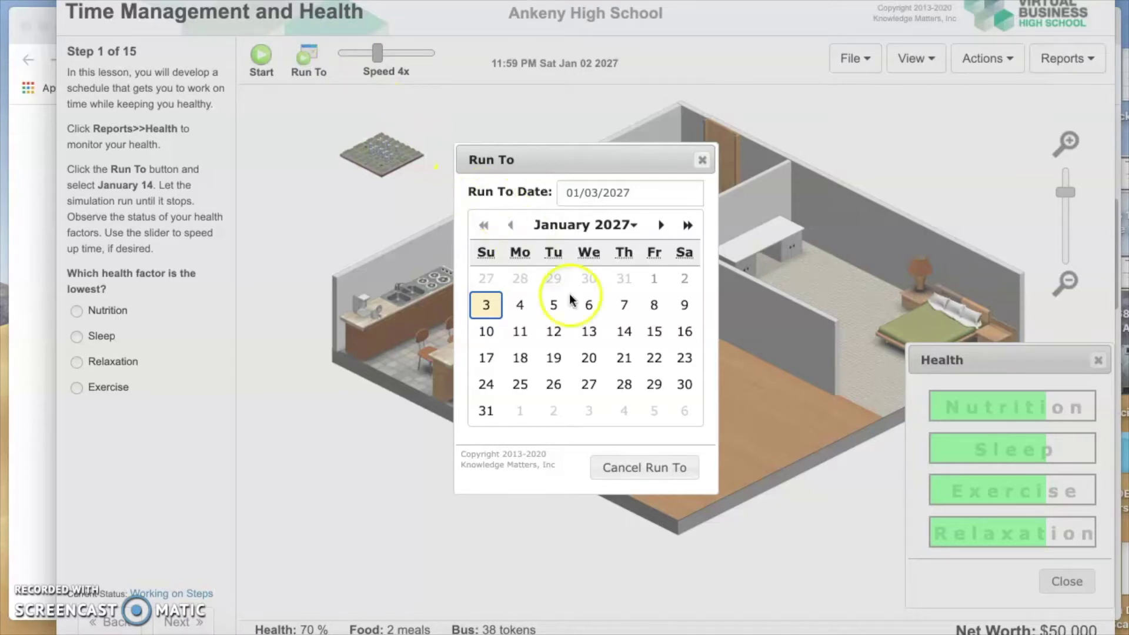
left_click(624, 333)
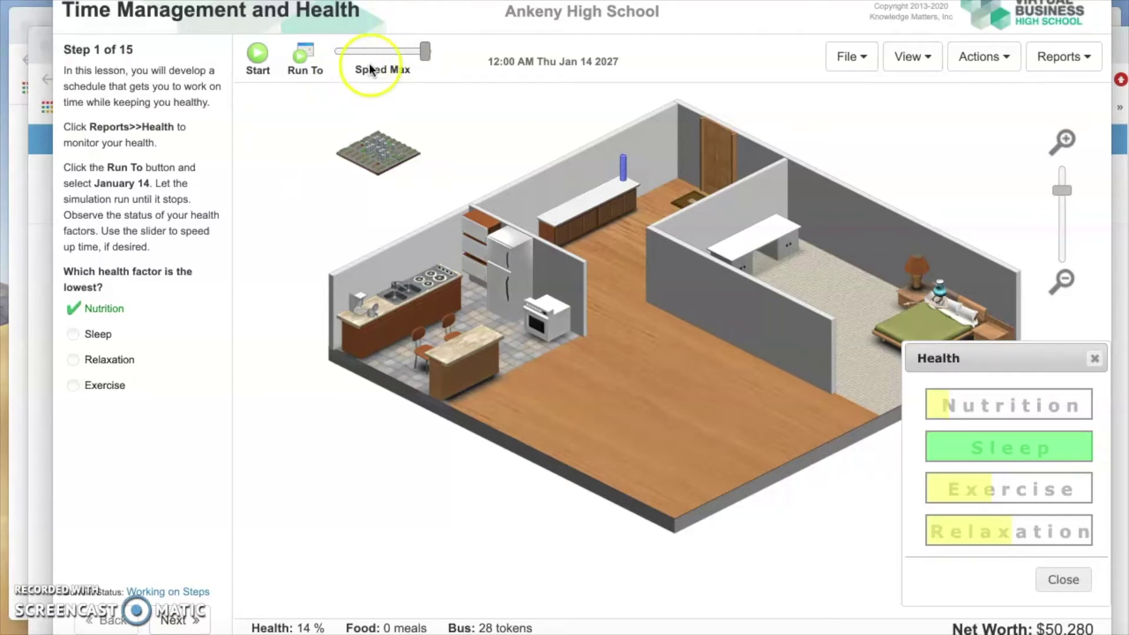
left_click(304, 58)
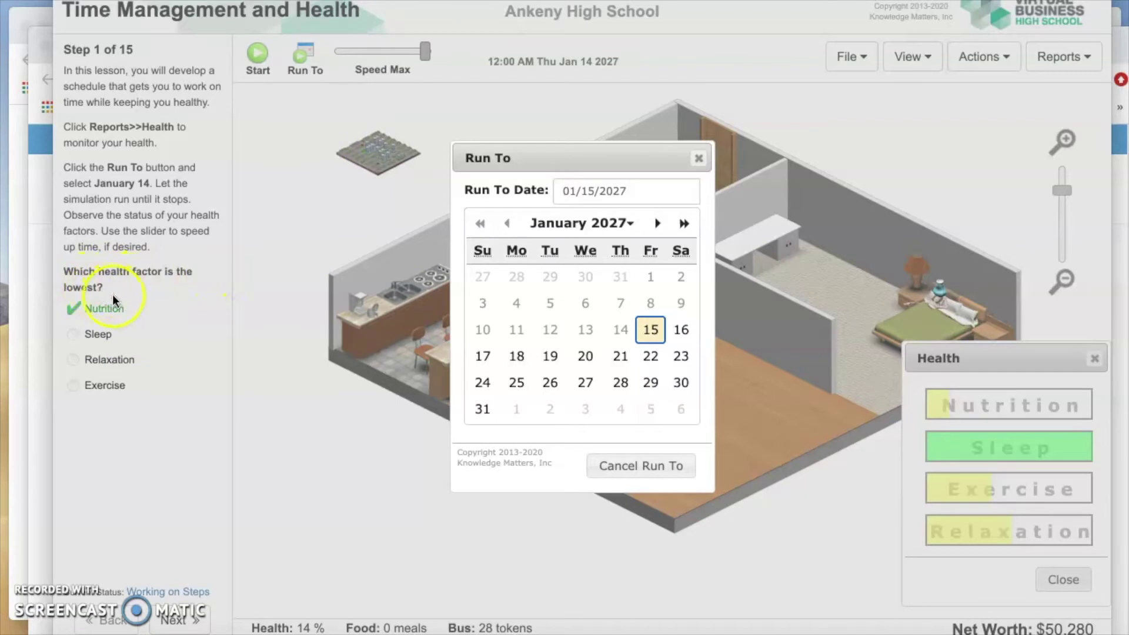
left_click(699, 159)
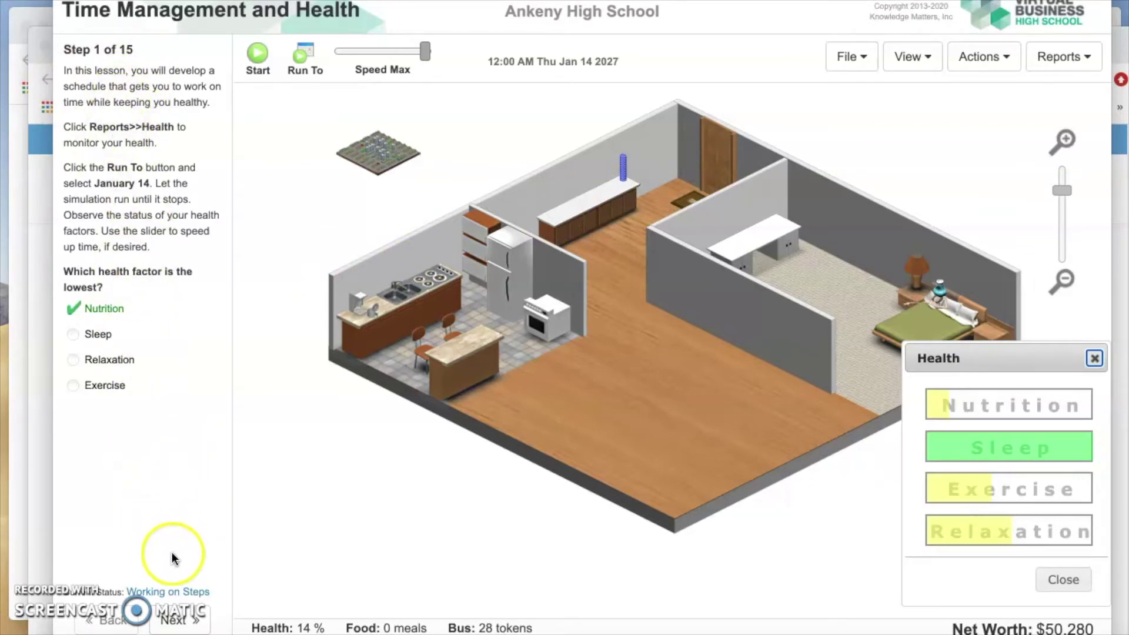
- Advance the lesson two pages to Step 3 of 15, the Eat tasks step
left_click(177, 619)
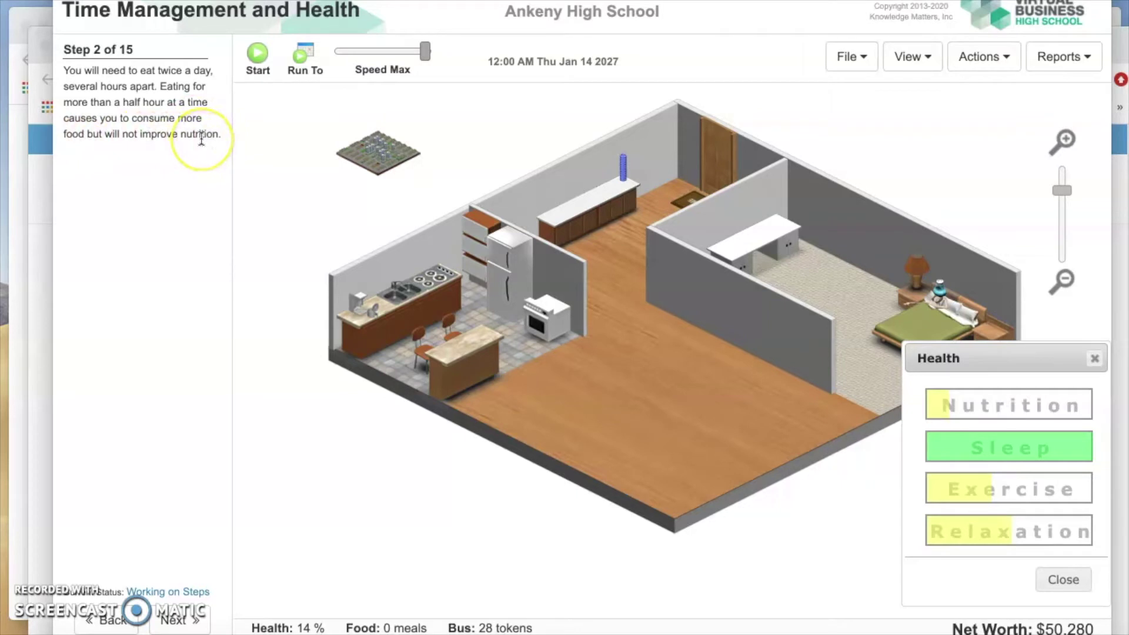
left_click(178, 622)
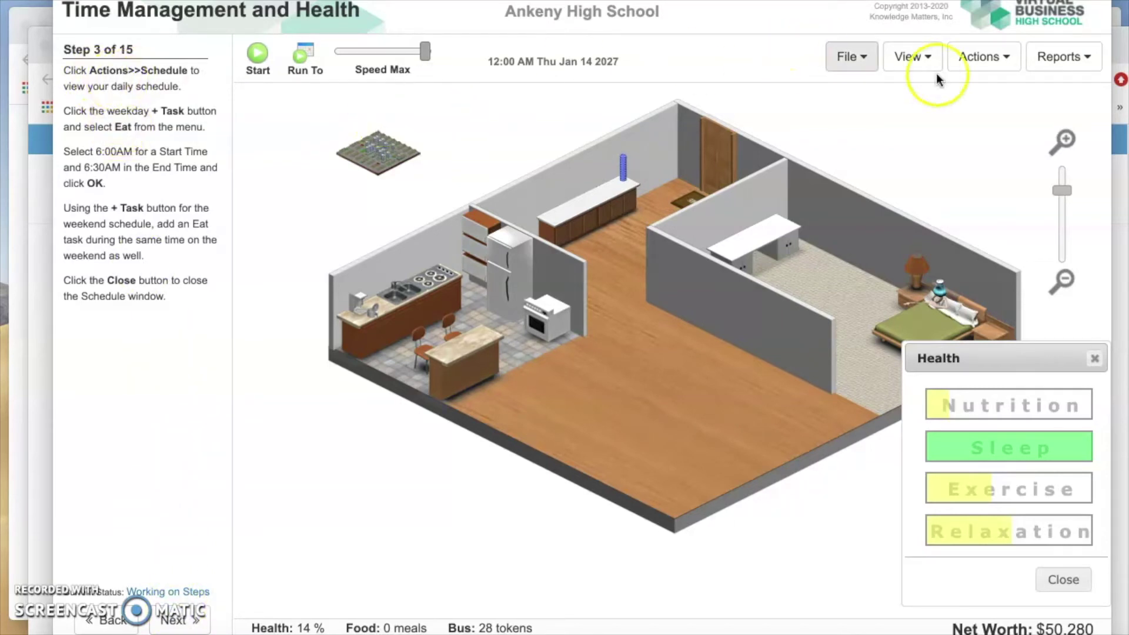
left_click(984, 59)
- In the Schedule window, add a weekday Eat task running 6:00AM to 6:30AM
left_click(944, 174)
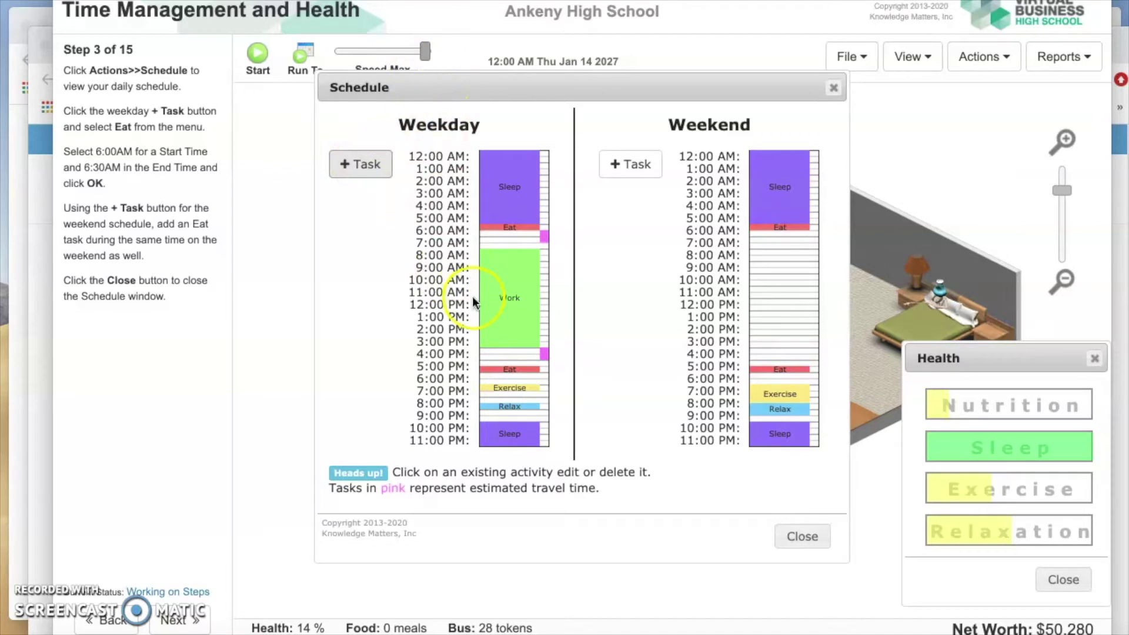
left_click(364, 166)
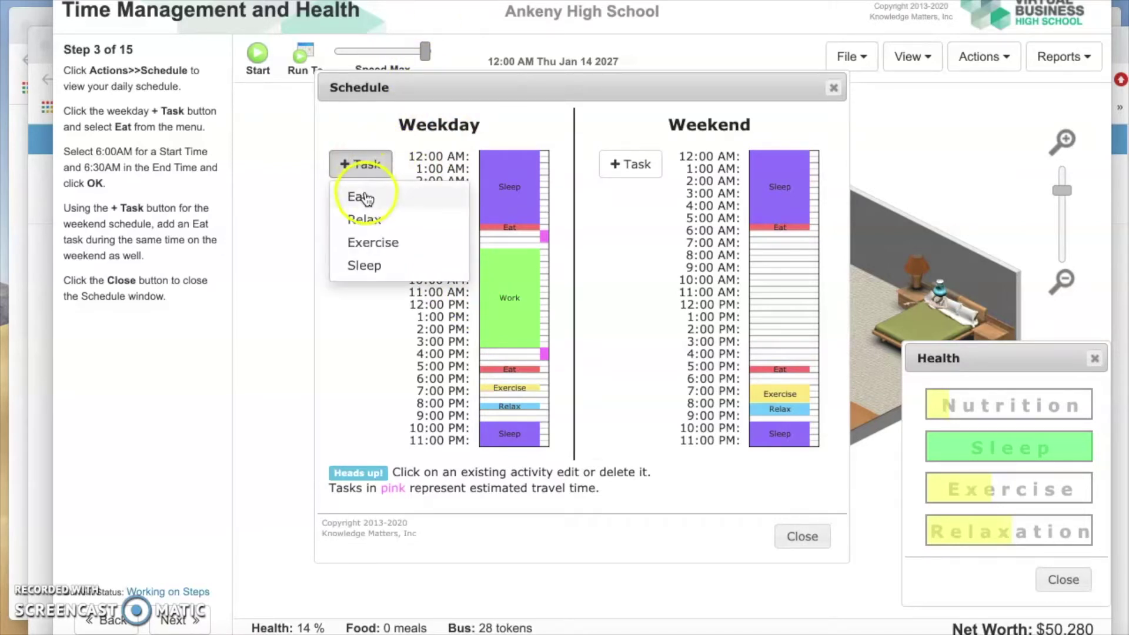
left_click(360, 197)
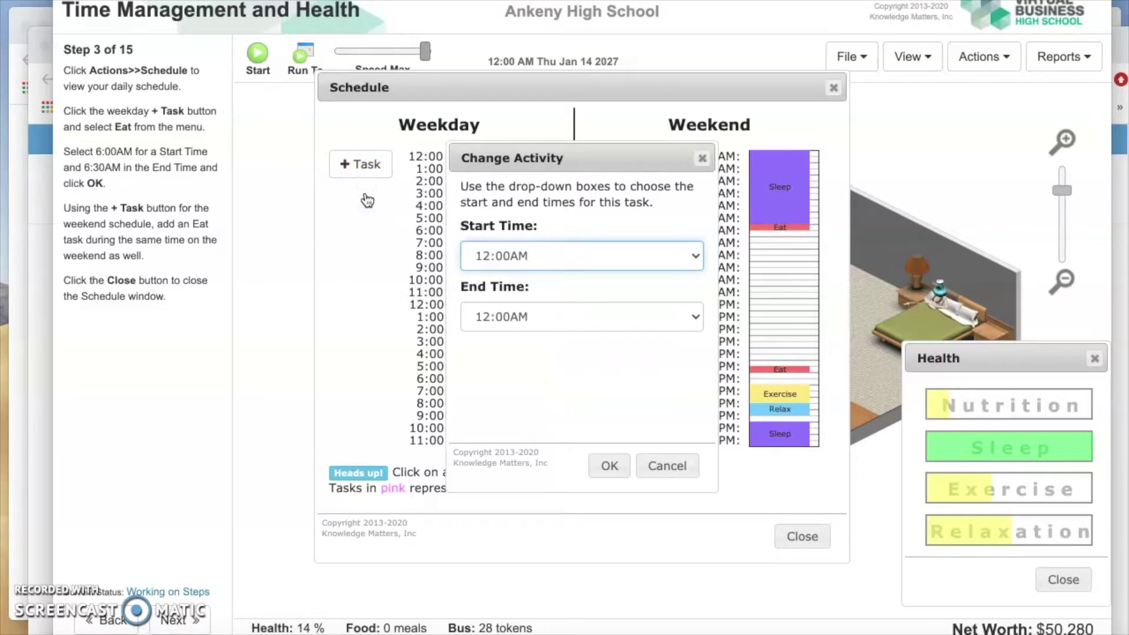
left_click(695, 256)
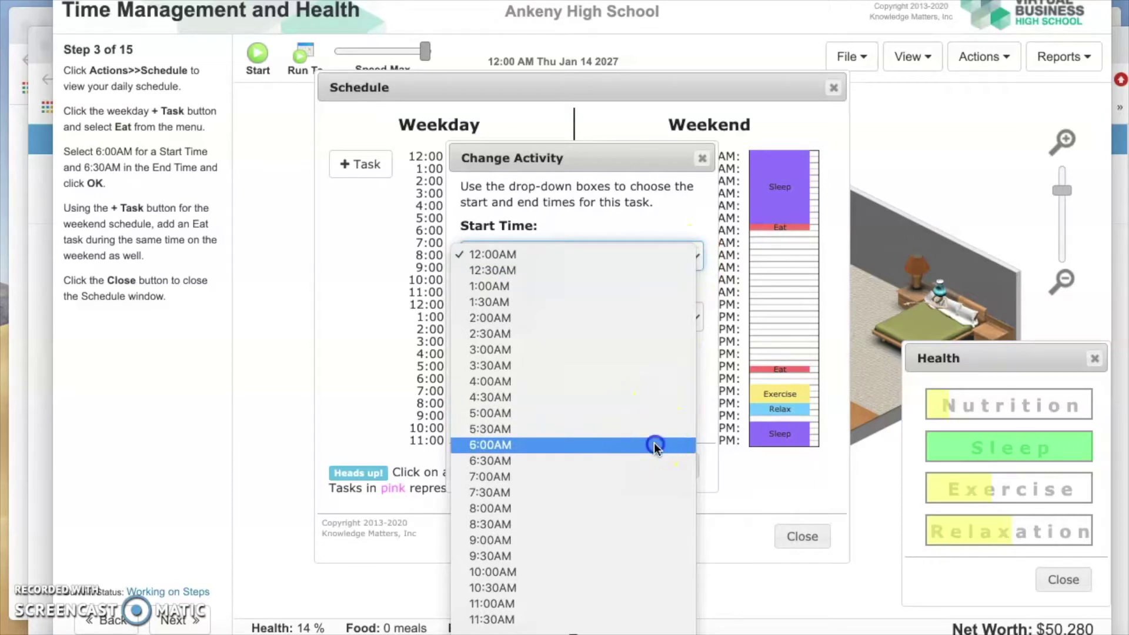
left_click(654, 445)
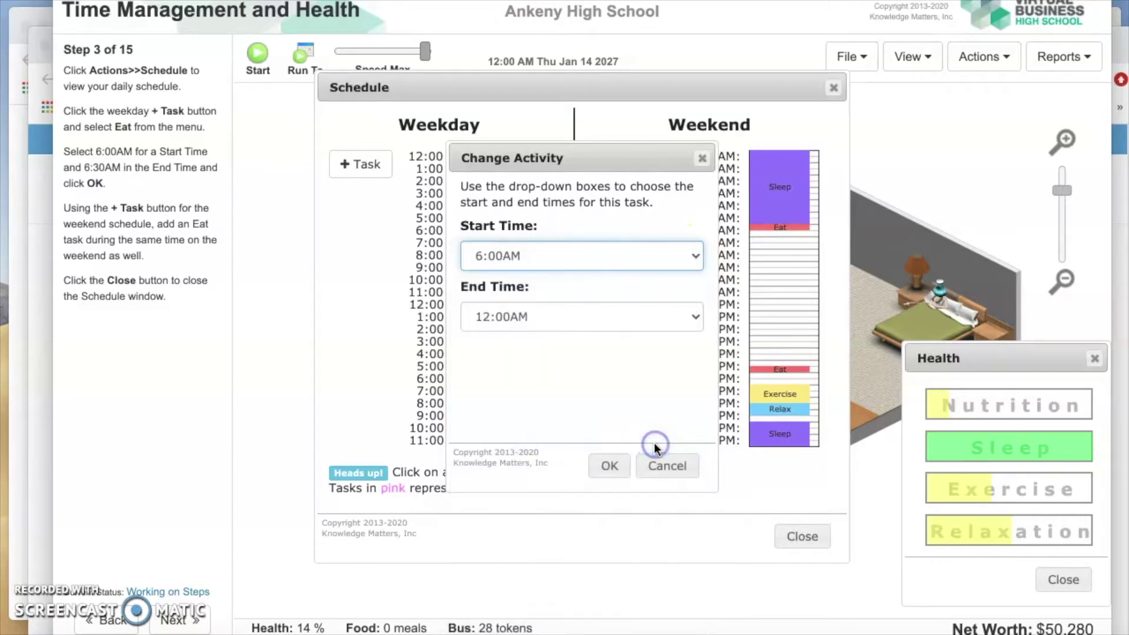
left_click(694, 318)
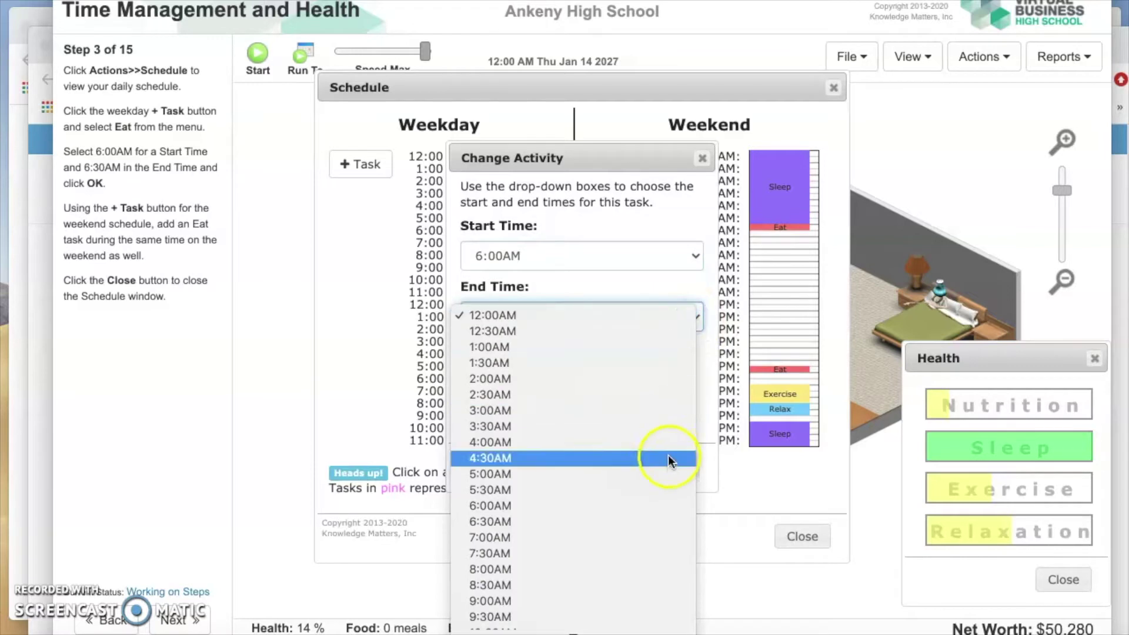
left_click(665, 520)
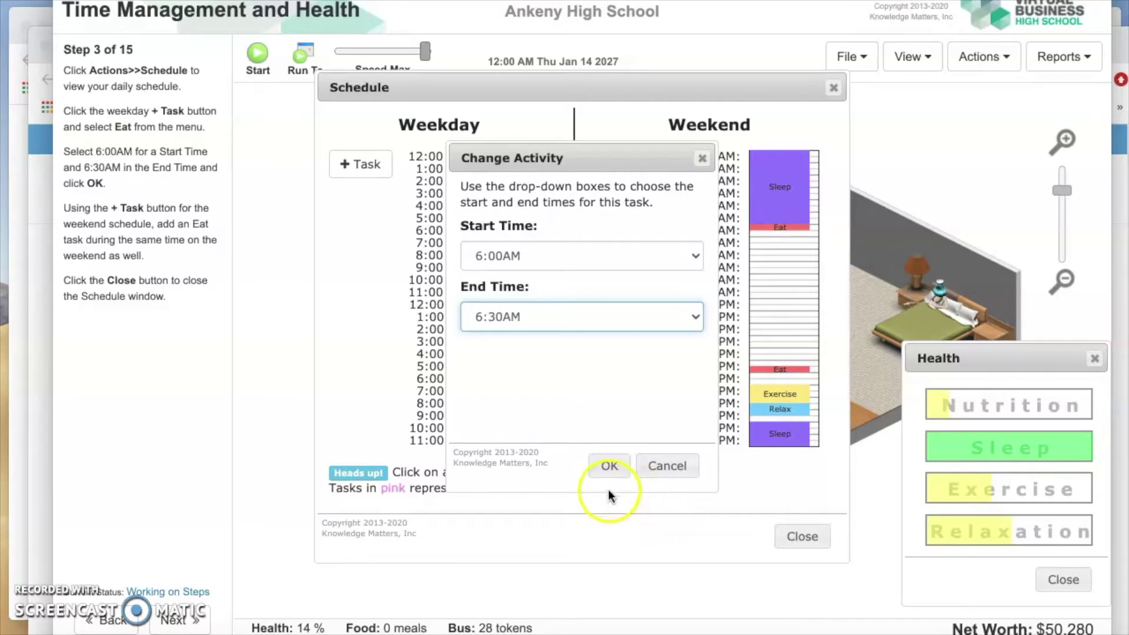
left_click(679, 477)
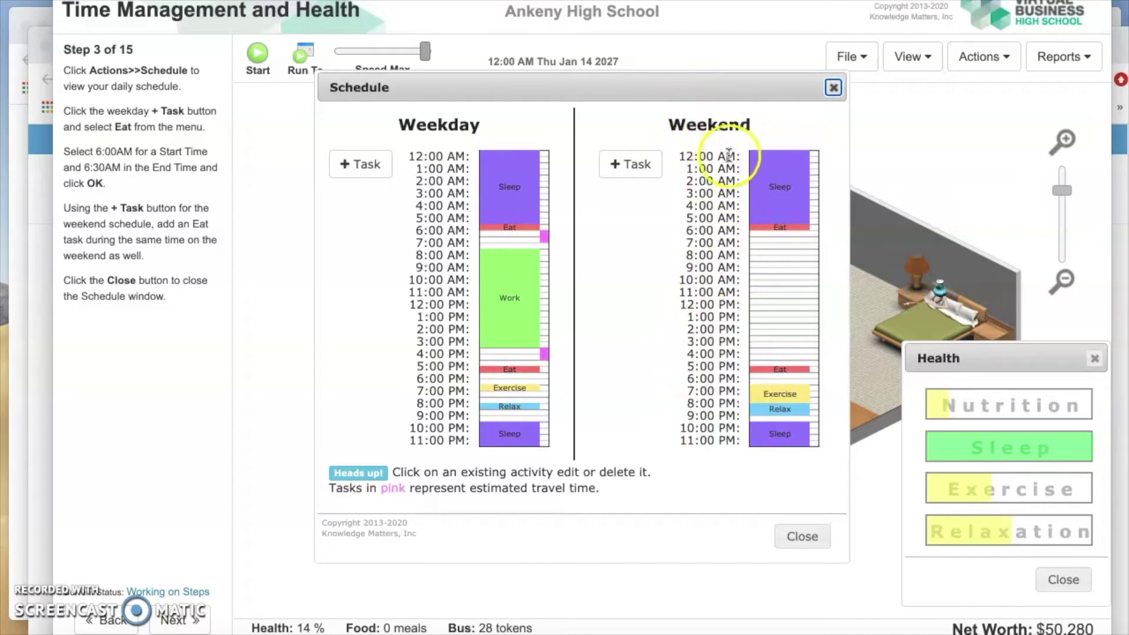
- Add a weekend Eat task starting at 6:00AM and ending at 6:30AM
left_click(629, 164)
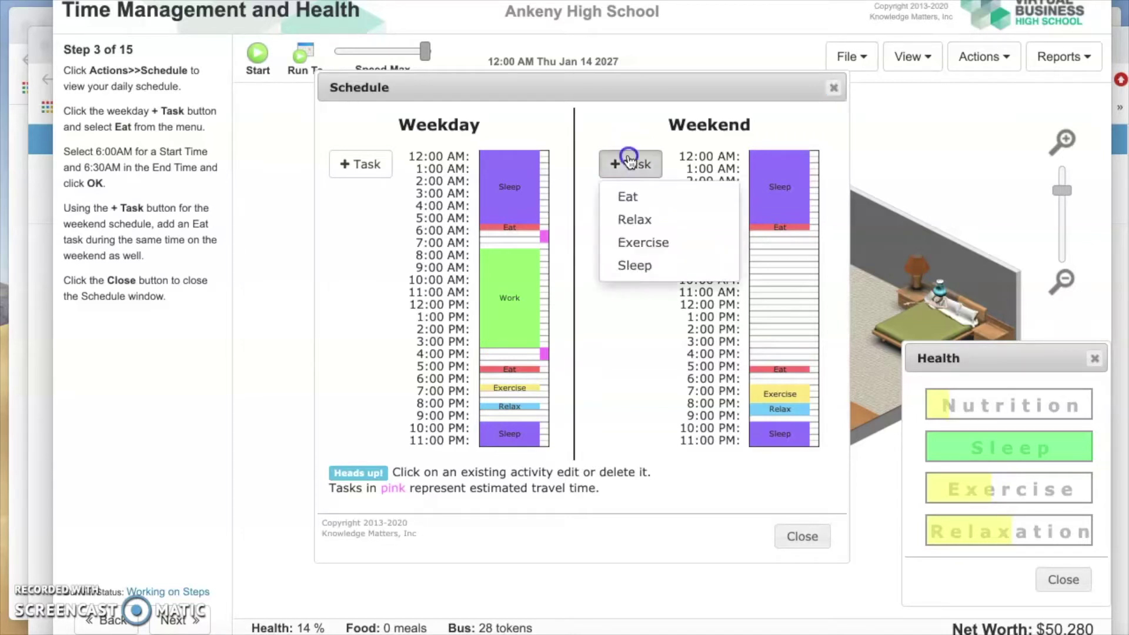
left_click(630, 197)
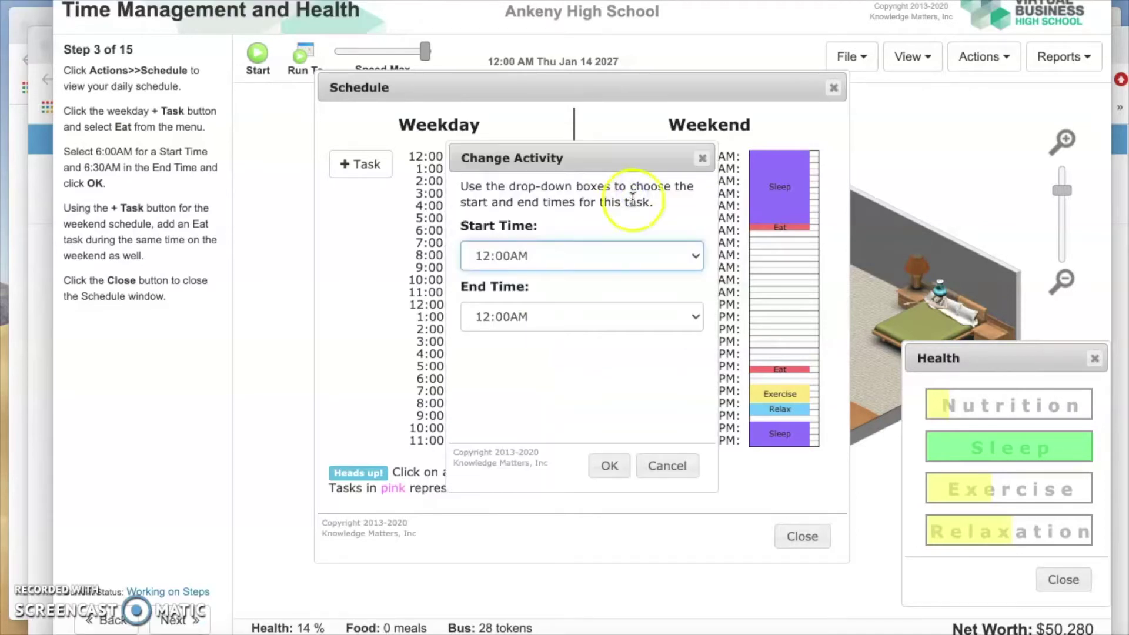
left_click(694, 255)
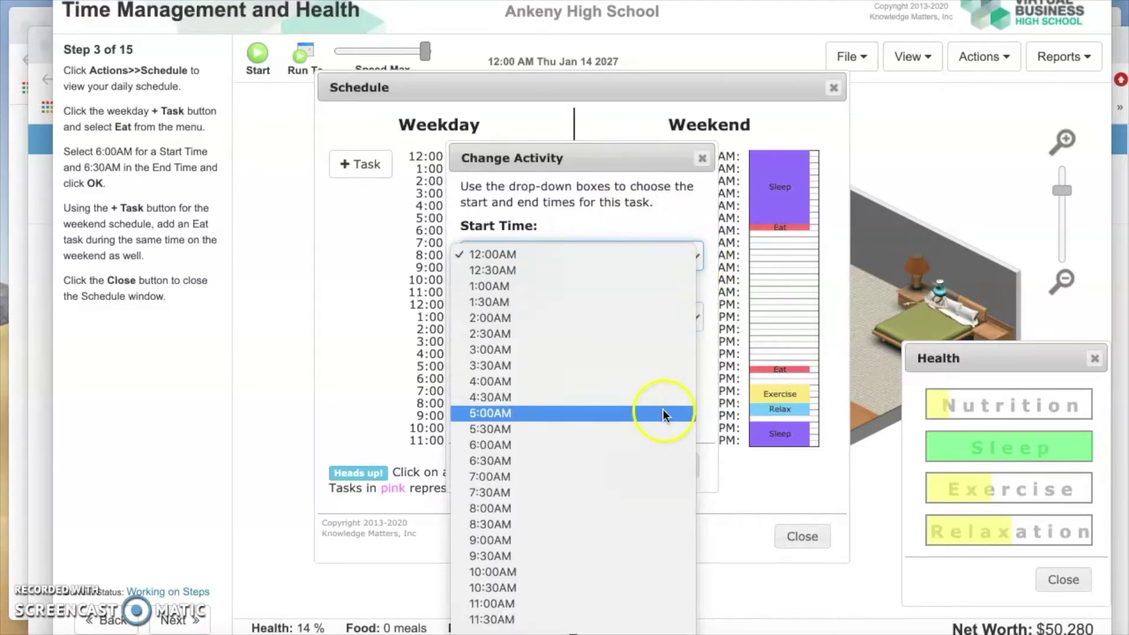
left_click(666, 445)
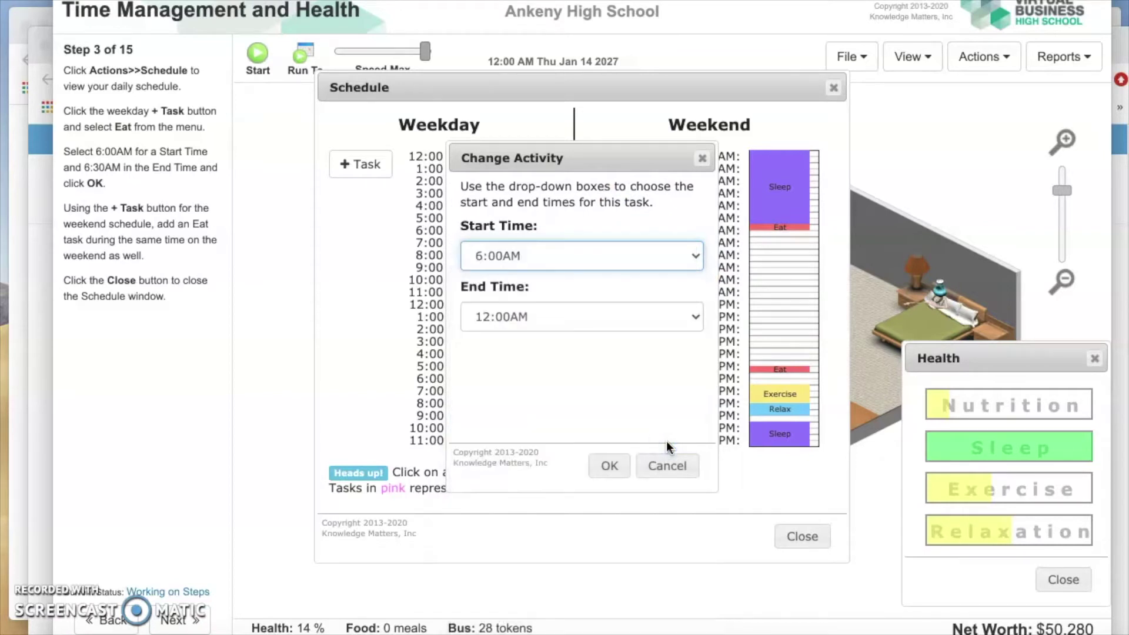
left_click(665, 321)
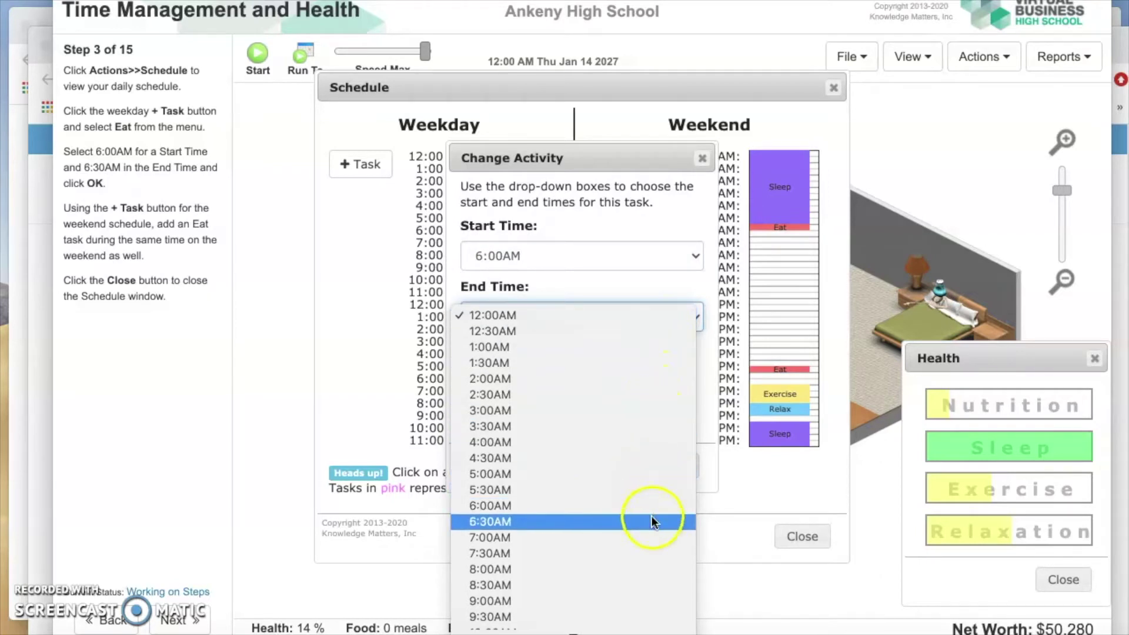
left_click(651, 522)
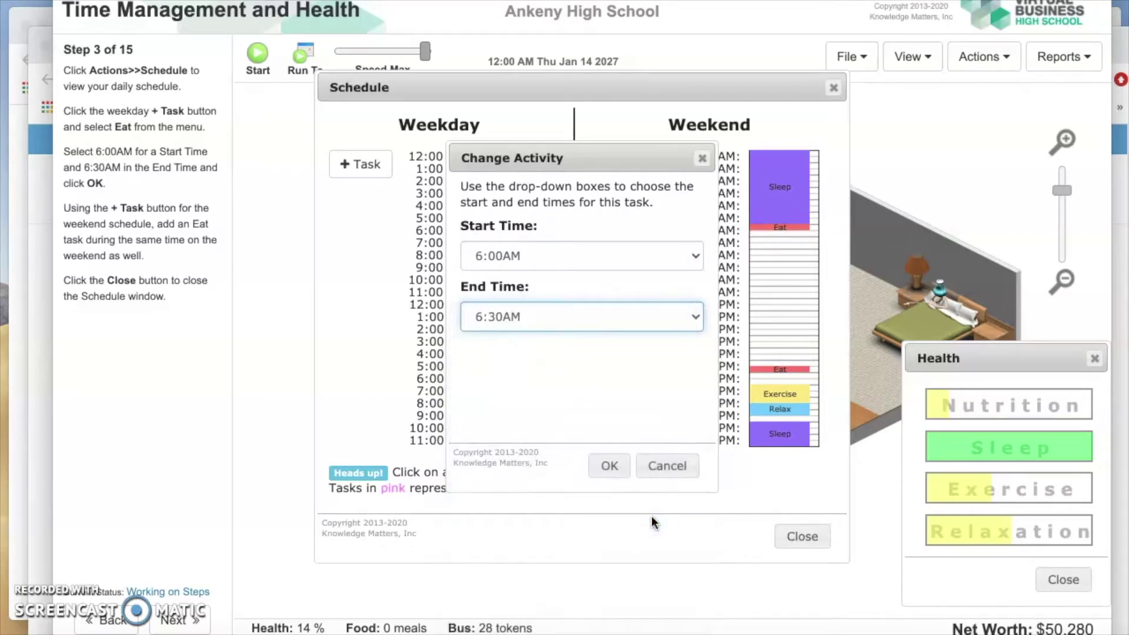
key("Return")
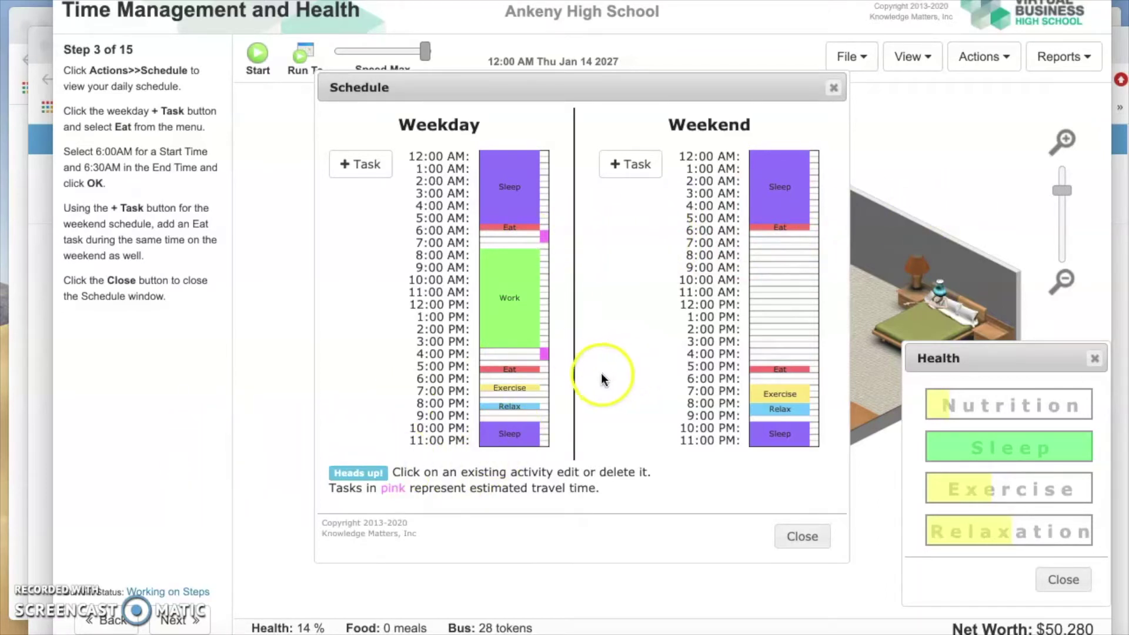
left_click(522, 371)
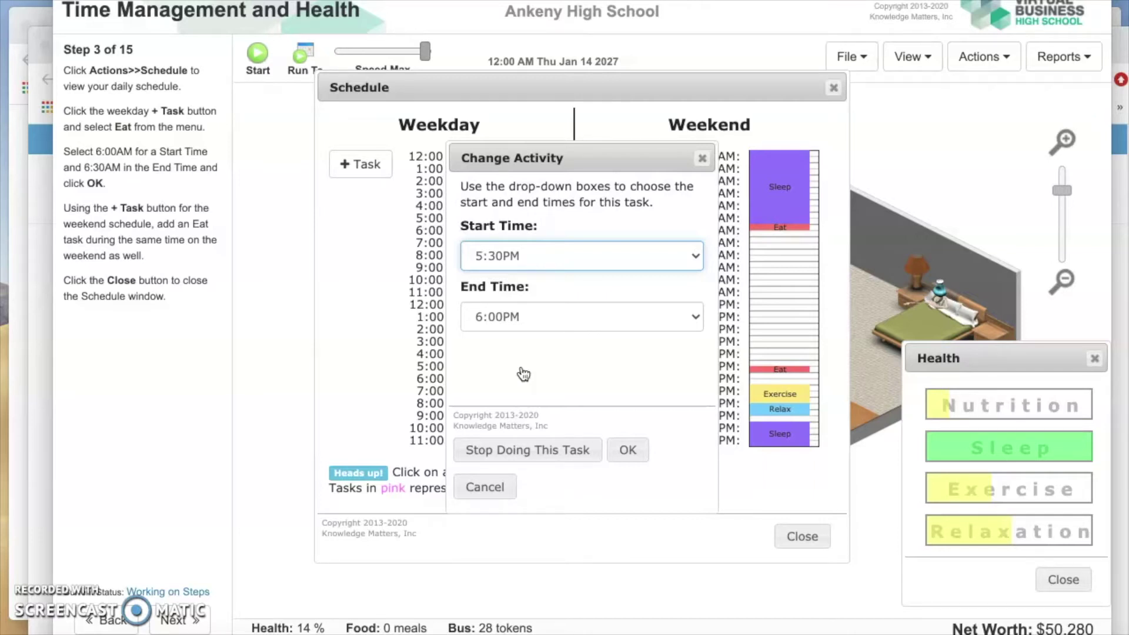
left_click(702, 158)
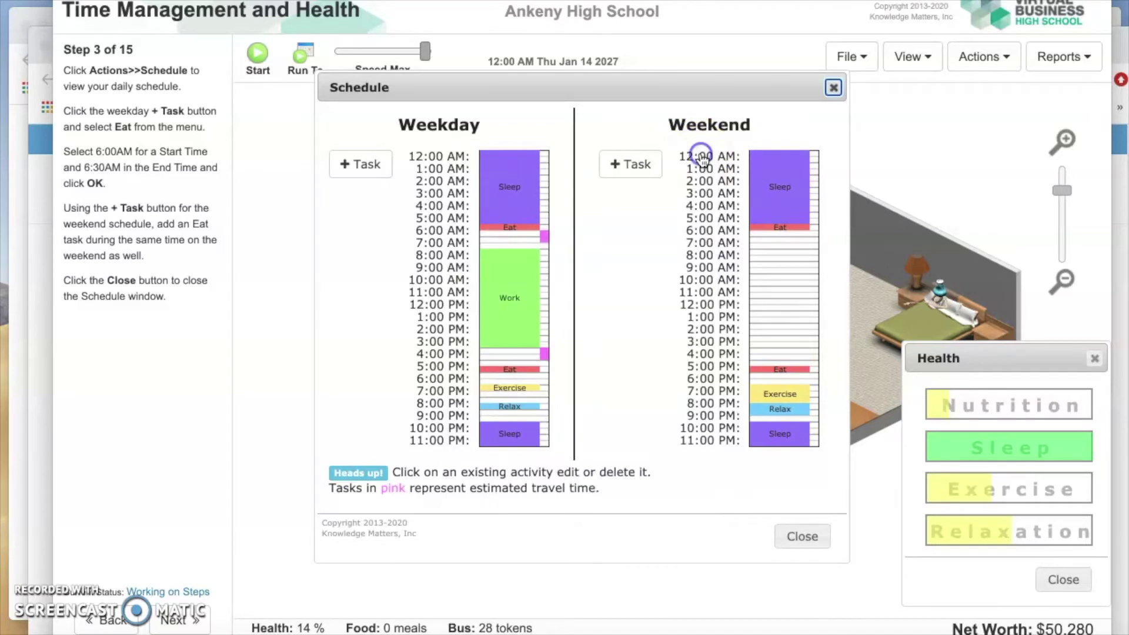
left_click(498, 373)
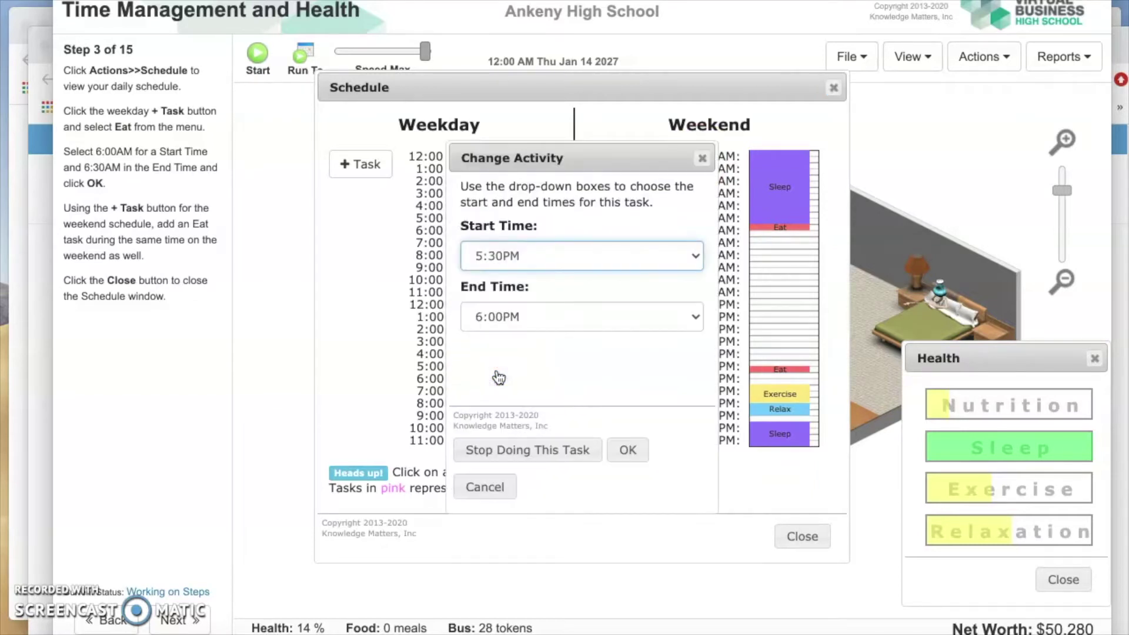
left_click(694, 320)
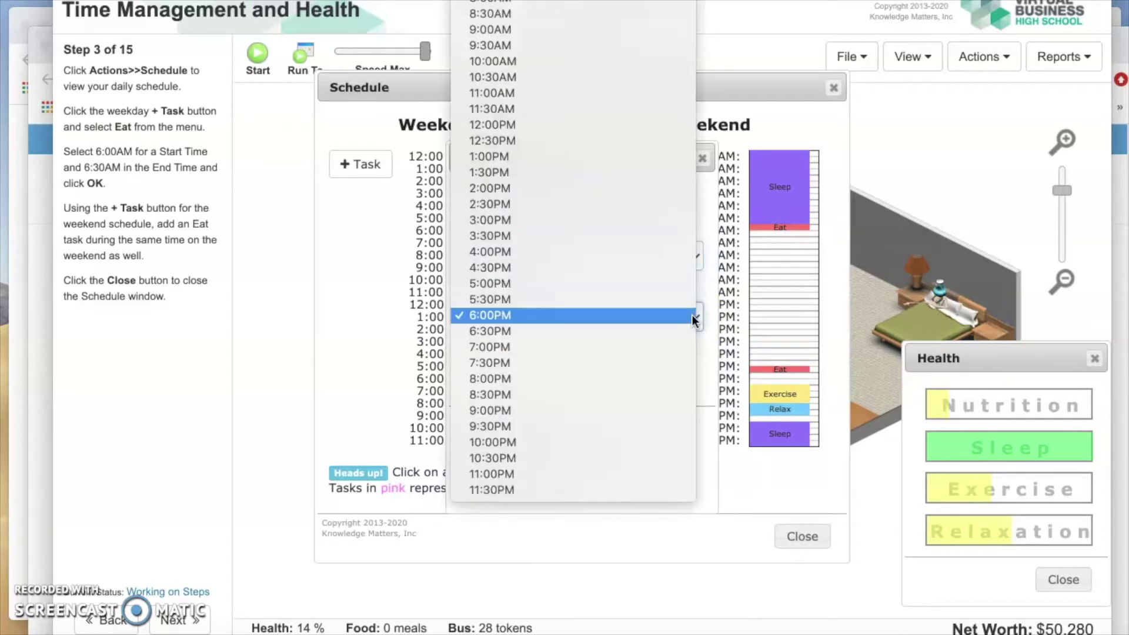
left_click(694, 318)
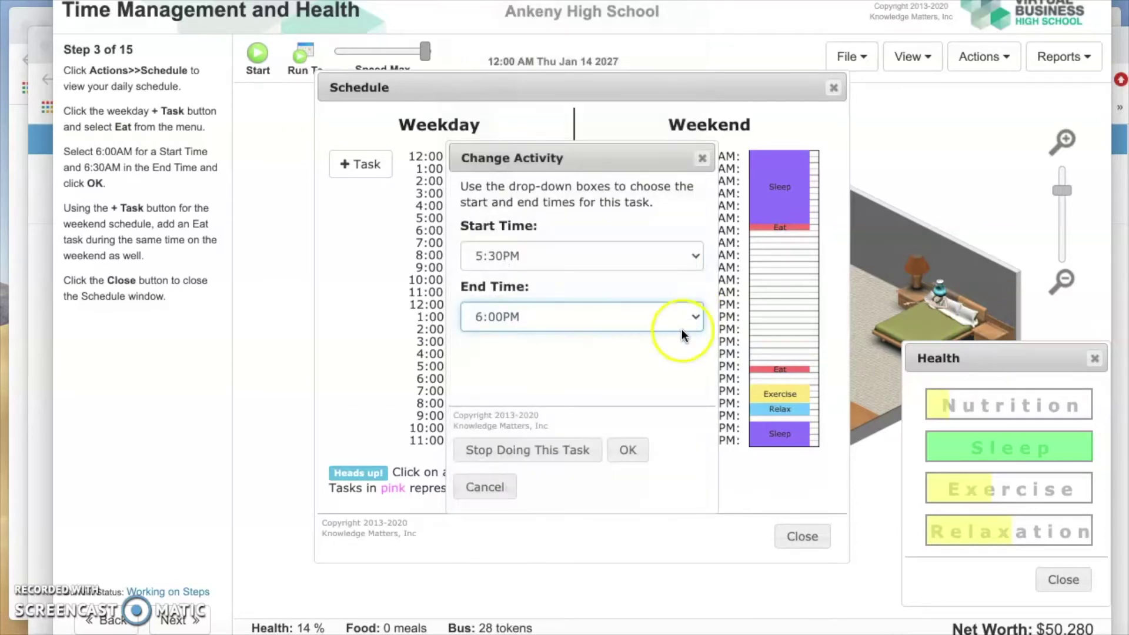
left_click(627, 449)
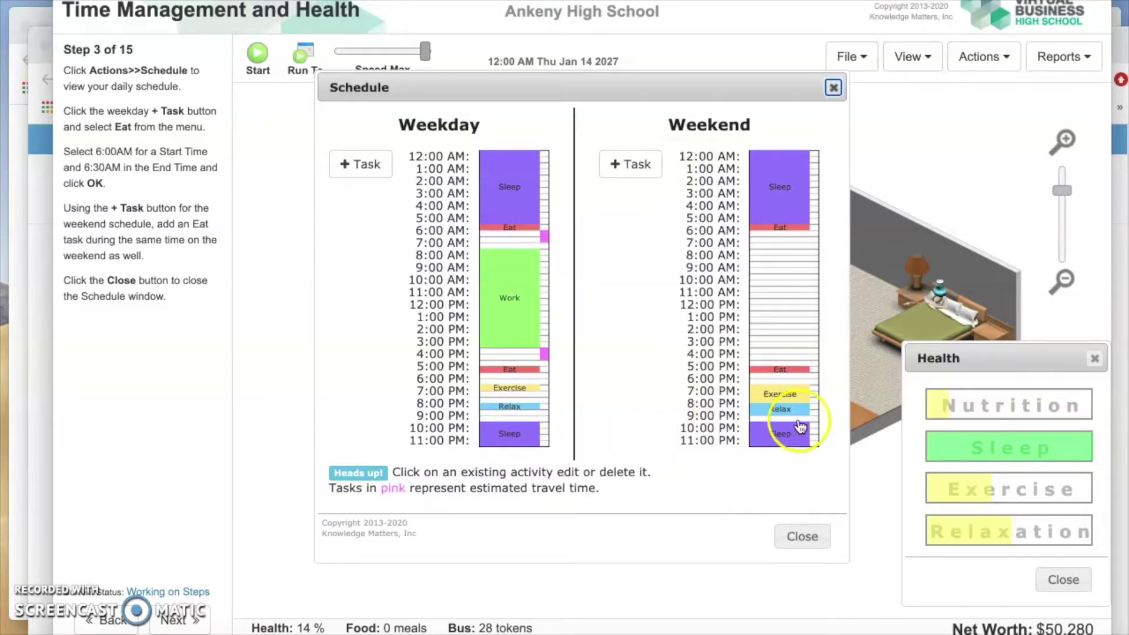
left_click(787, 374)
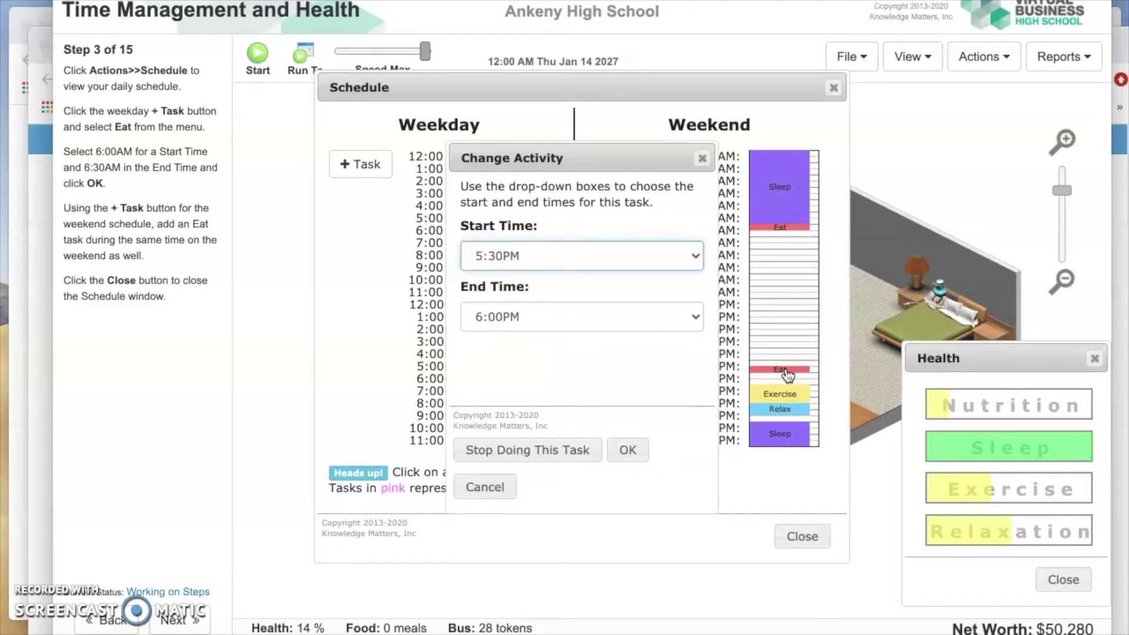
left_click(626, 327)
left_click(627, 450)
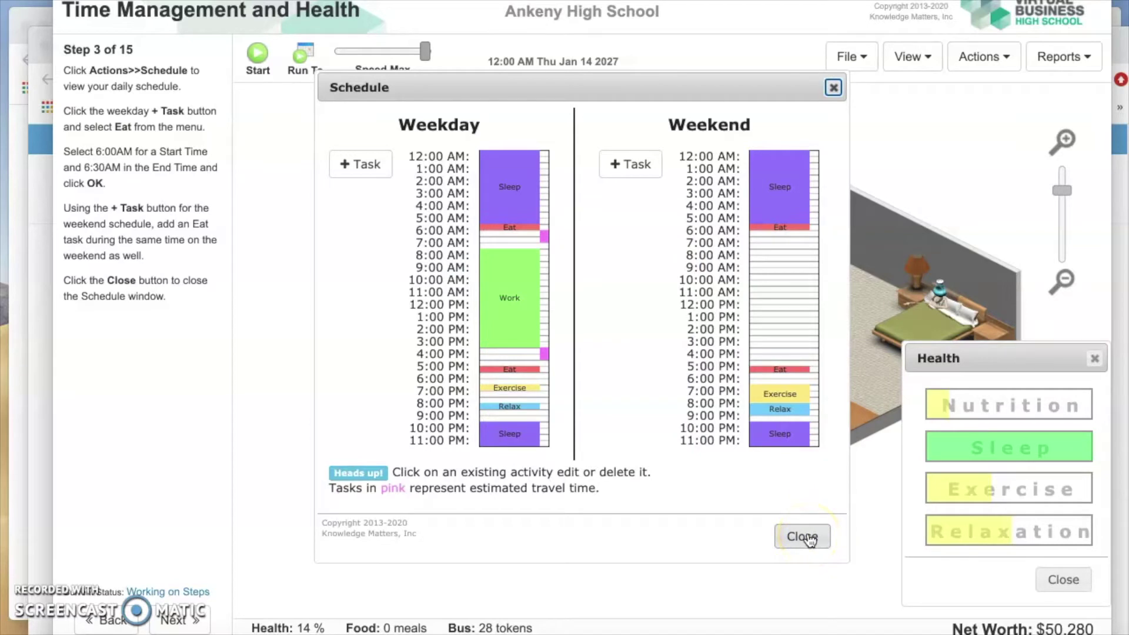
left_click(809, 539)
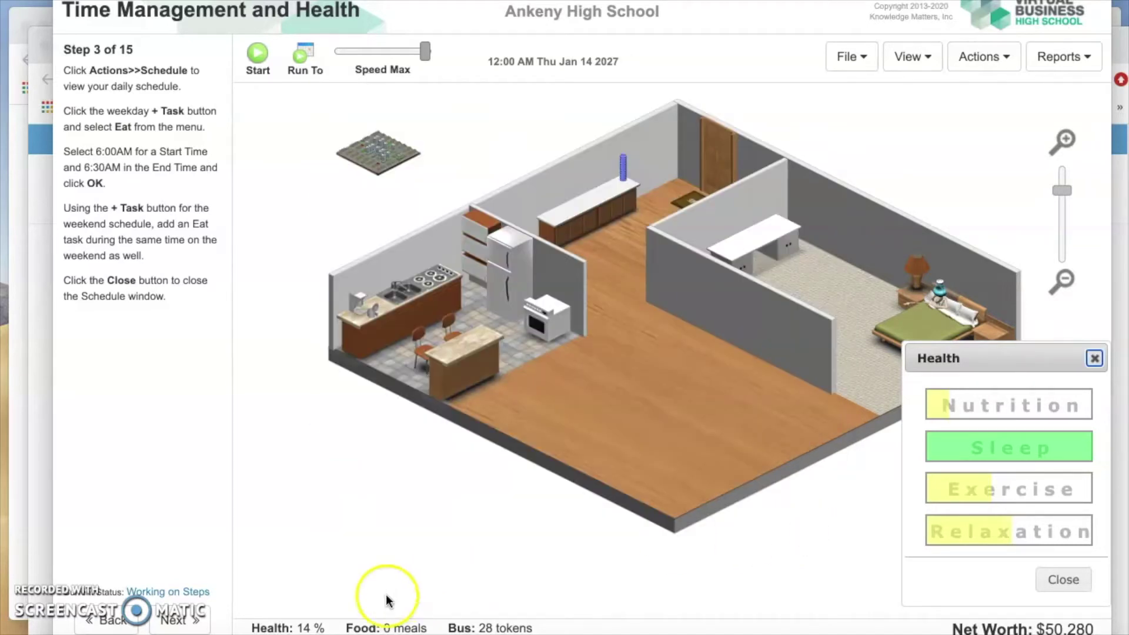
- Move the lesson to Step 4, run to January 15, and answer 'It turned red'
left_click(176, 620)
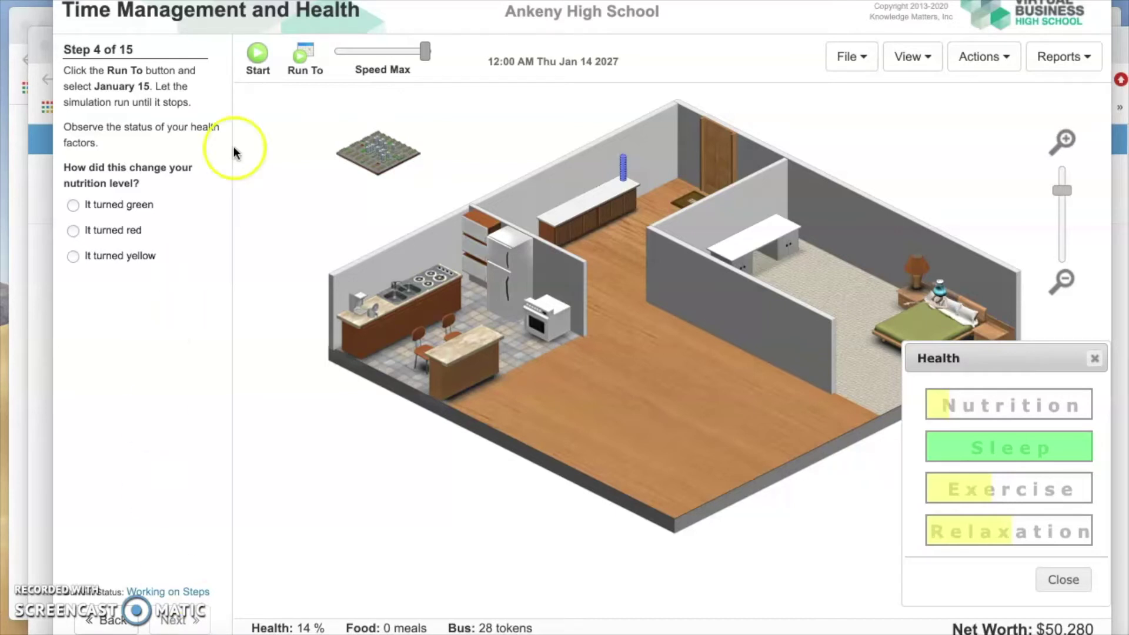
left_click(307, 61)
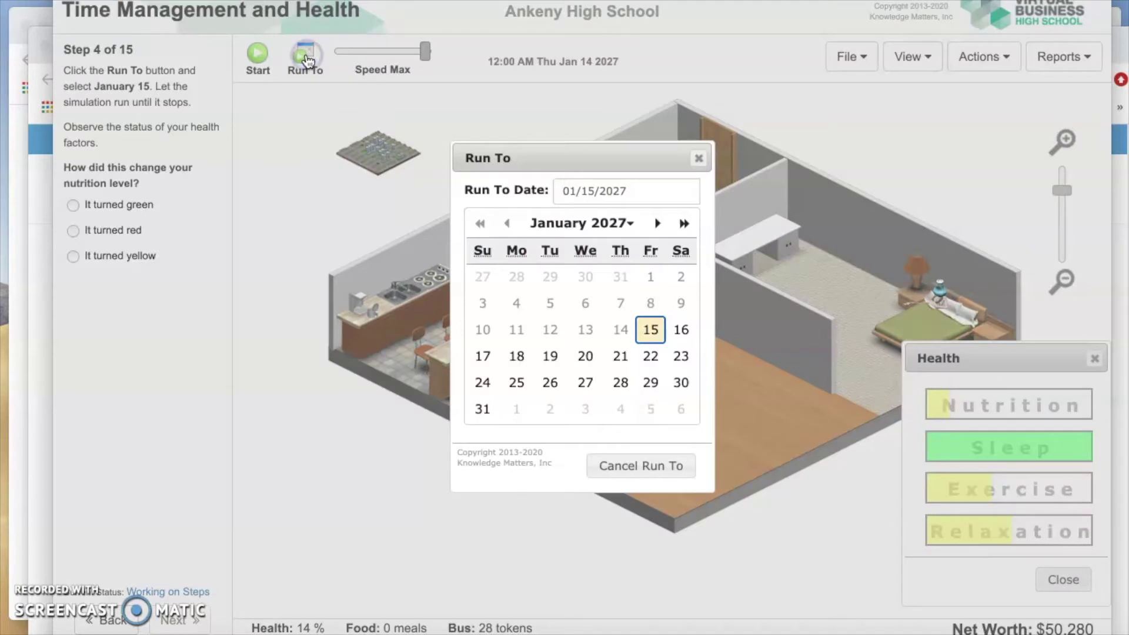
left_click(650, 331)
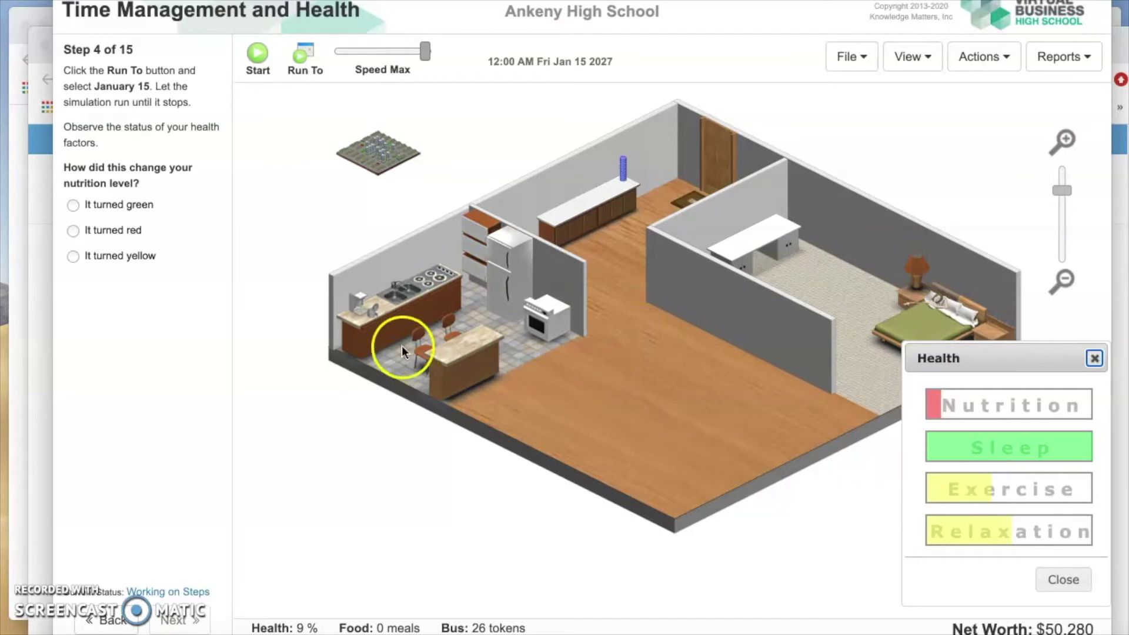
left_click(71, 232)
- Advance the lesson to Step 5 of 15
left_click(175, 627)
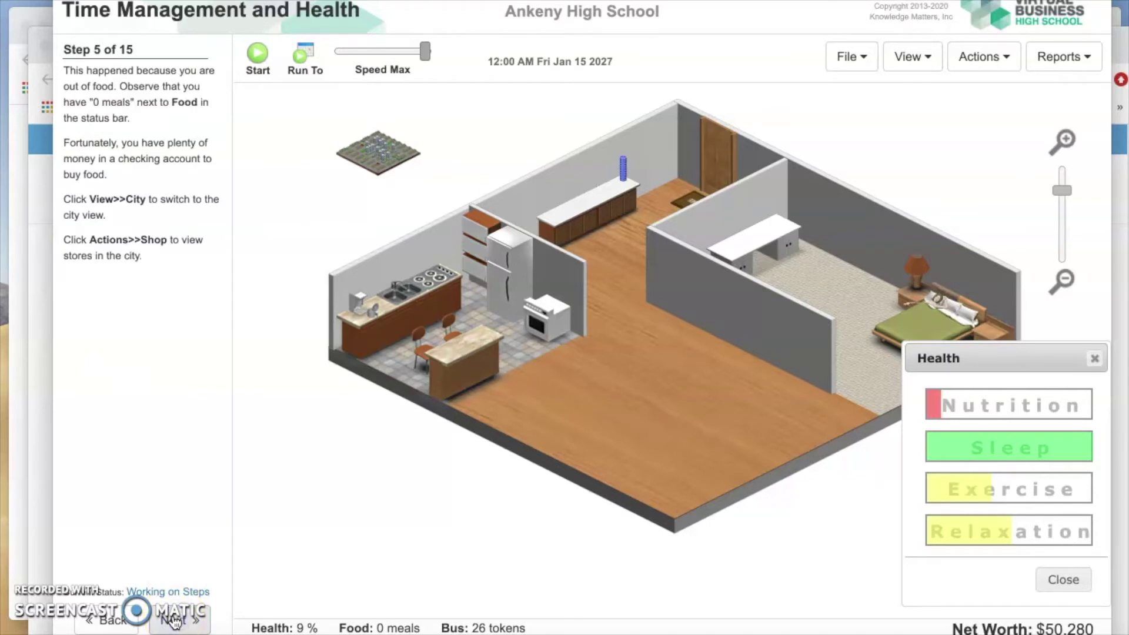